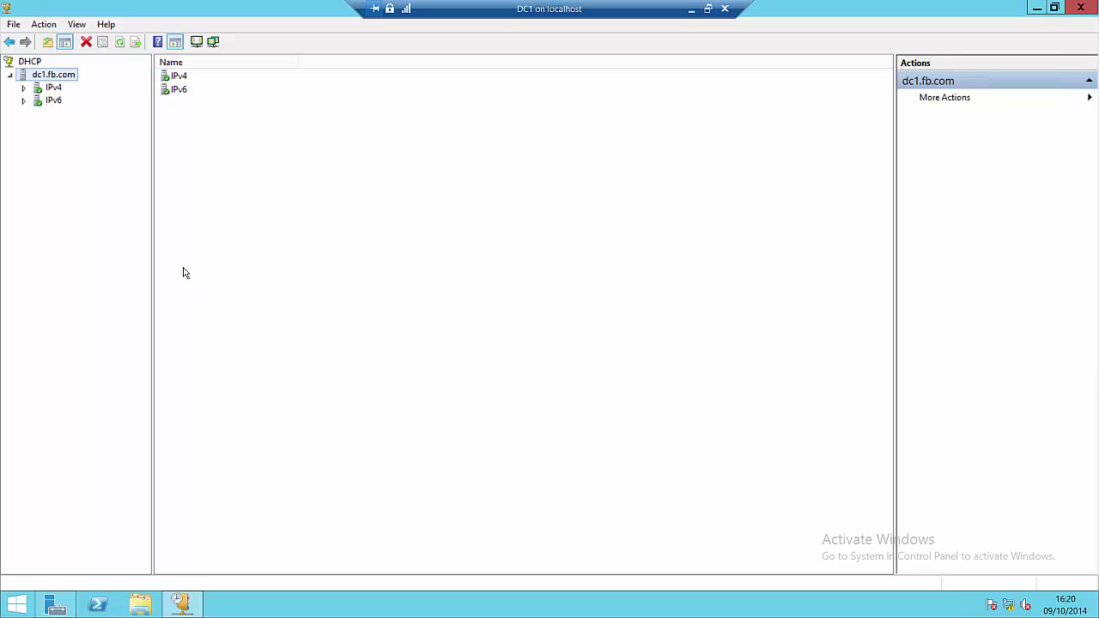
Expand and select the IPv6 node to show Server Options and the Add a Scope page.
left_click(24, 100)
left_click(53, 100)
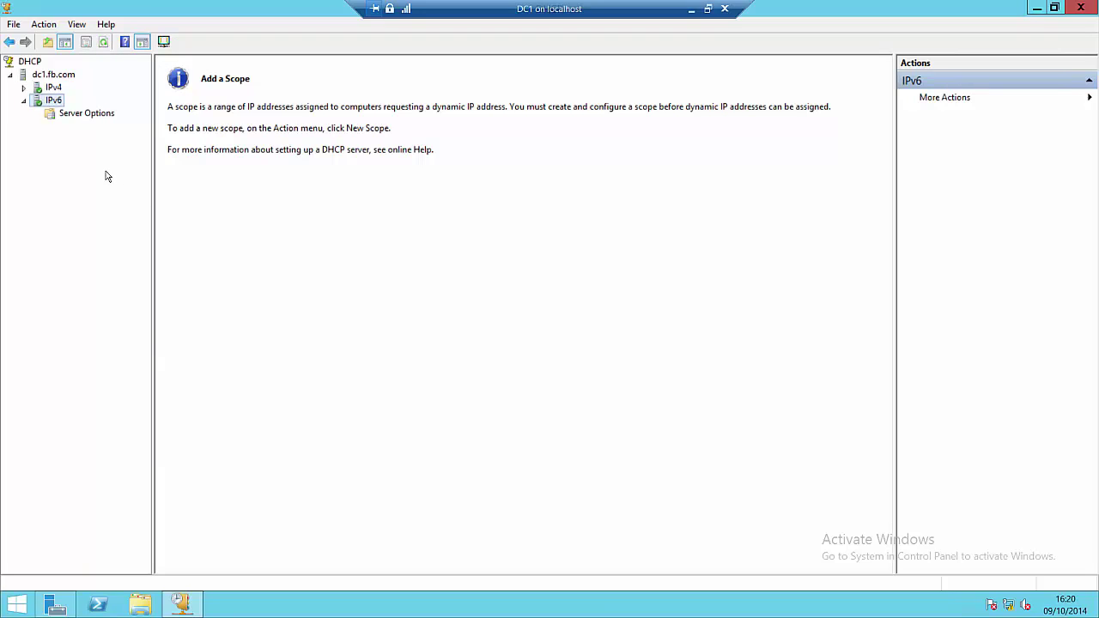
Launch the IPv6 New Scope Wizard and enter SCOPE1 as the scope name.
right_click(53, 102)
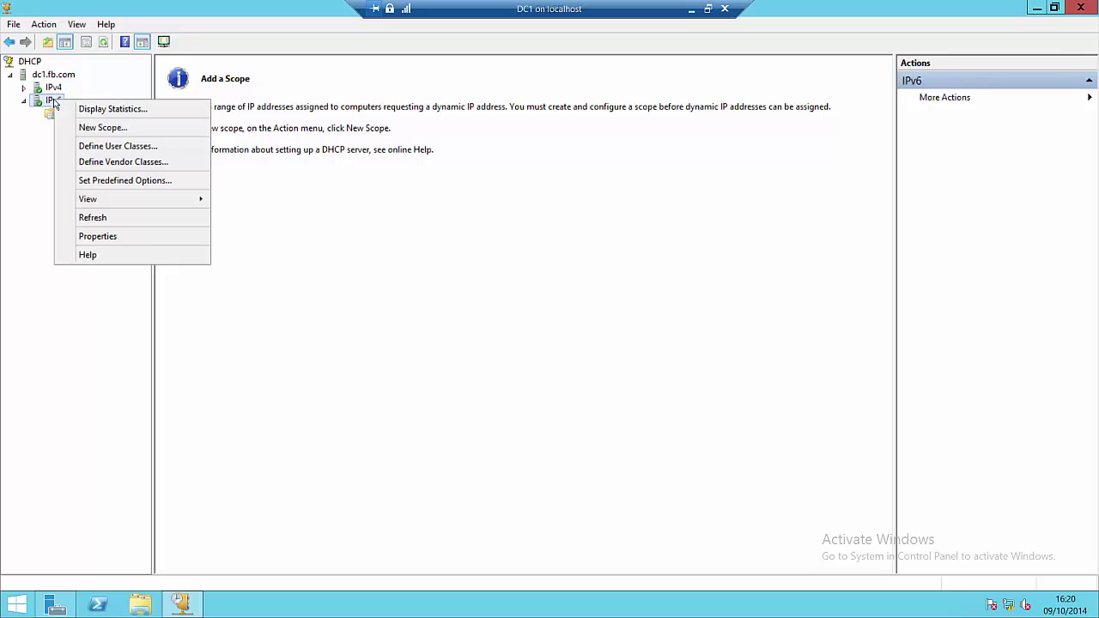
left_click(119, 130)
left_click_drag(563, 137, 536, 128)
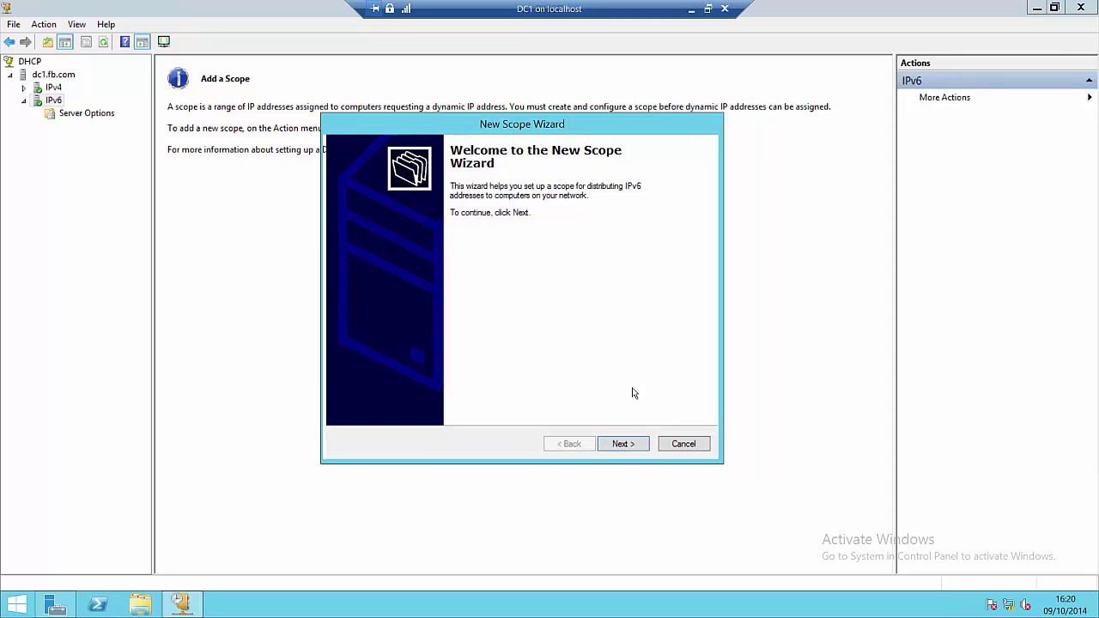
left_click(635, 445)
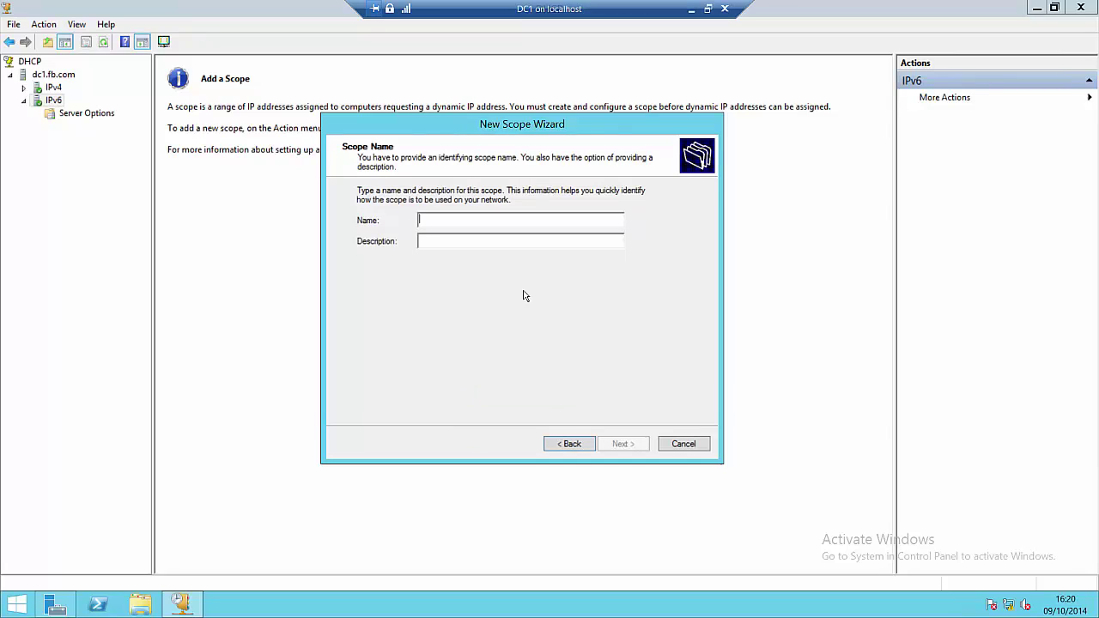
type("SCOPE1")
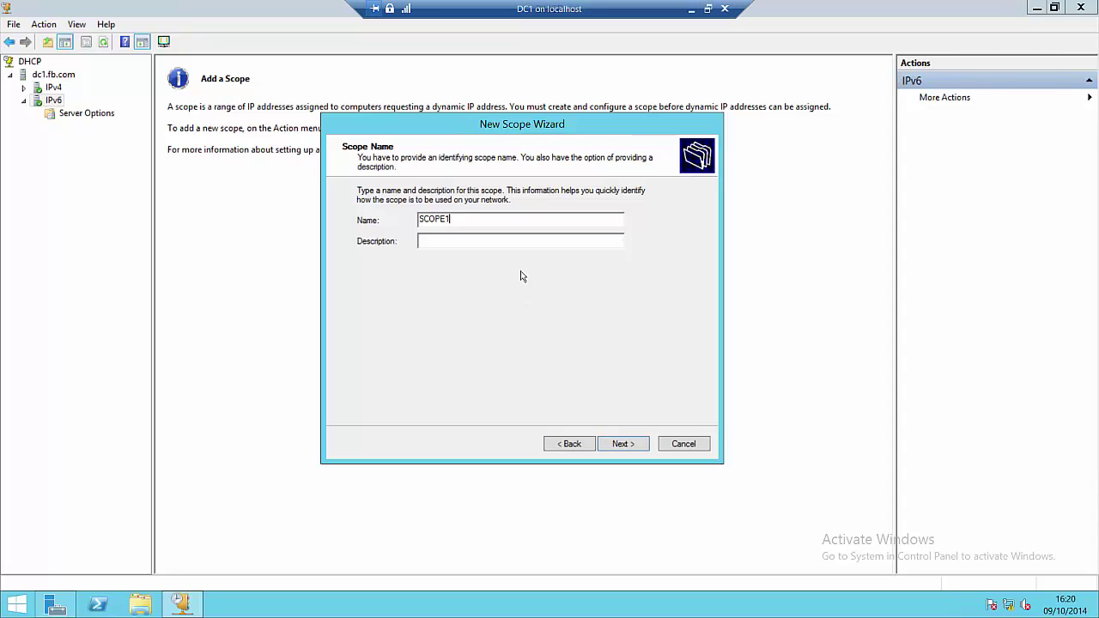
Enter prefix 2001:0:0:1:: for the scope and advance to the Add Exclusions page.
left_click(620, 444)
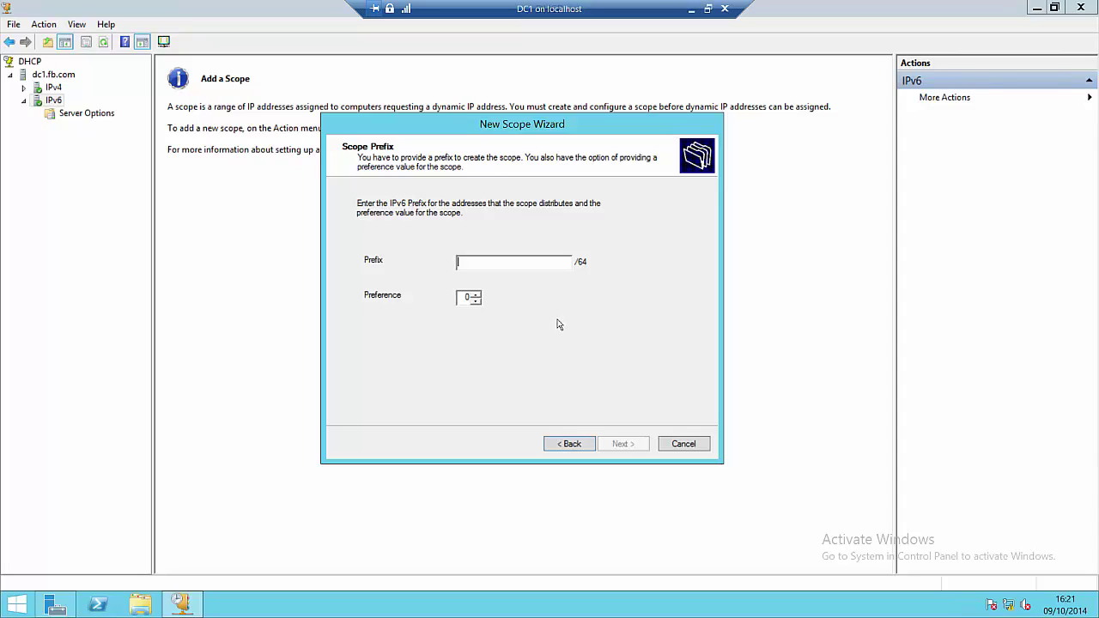
type("2001")
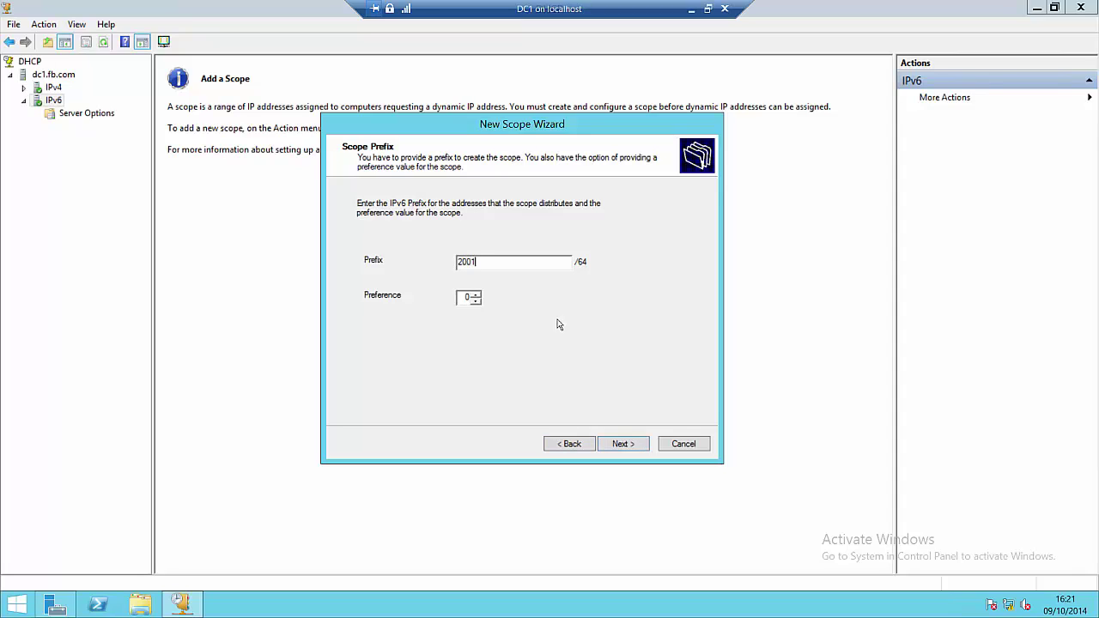
type(":0:0:1::")
left_click(628, 444)
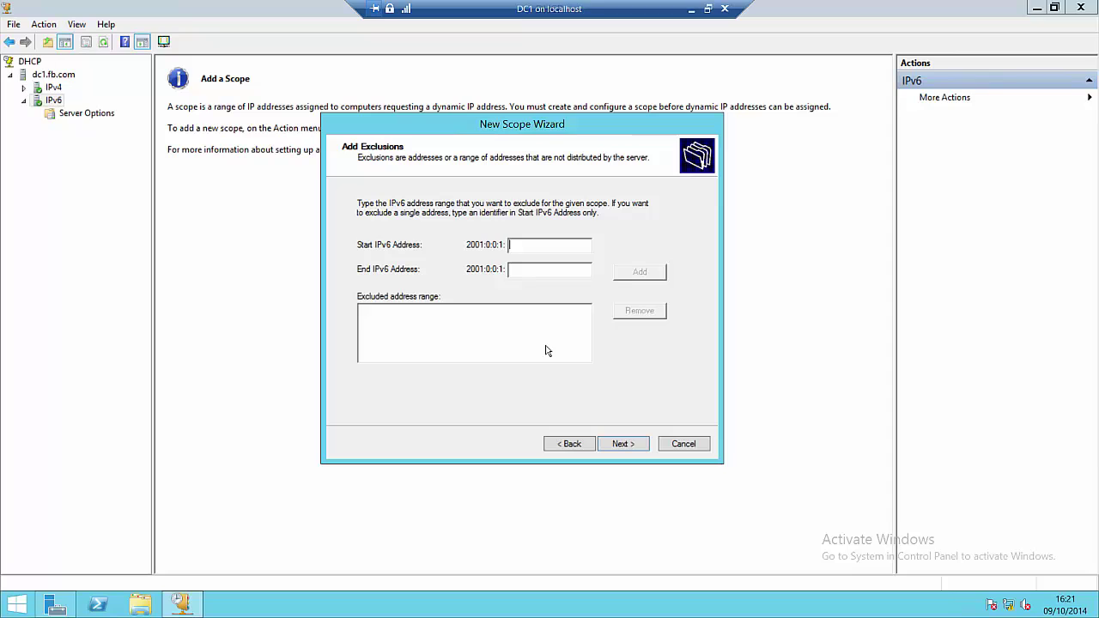
Skip exclusions, keep the 8-day preferred and 12-day valid lifetimes, and finish with the scope activated.
left_click(621, 444)
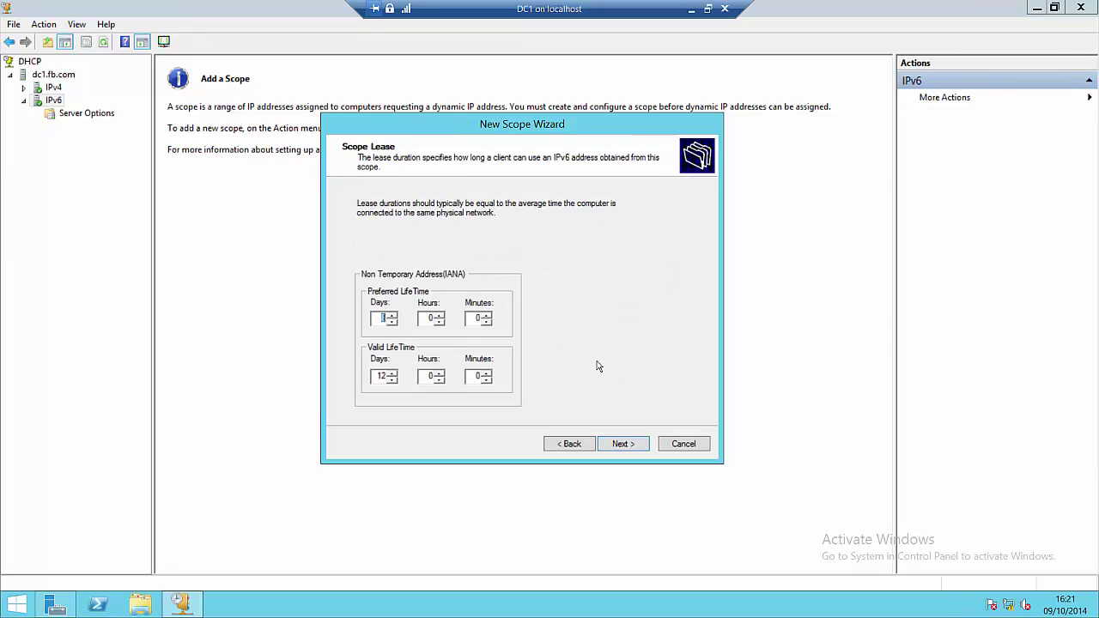
key("Tab")
key("Tab")
left_click(622, 448)
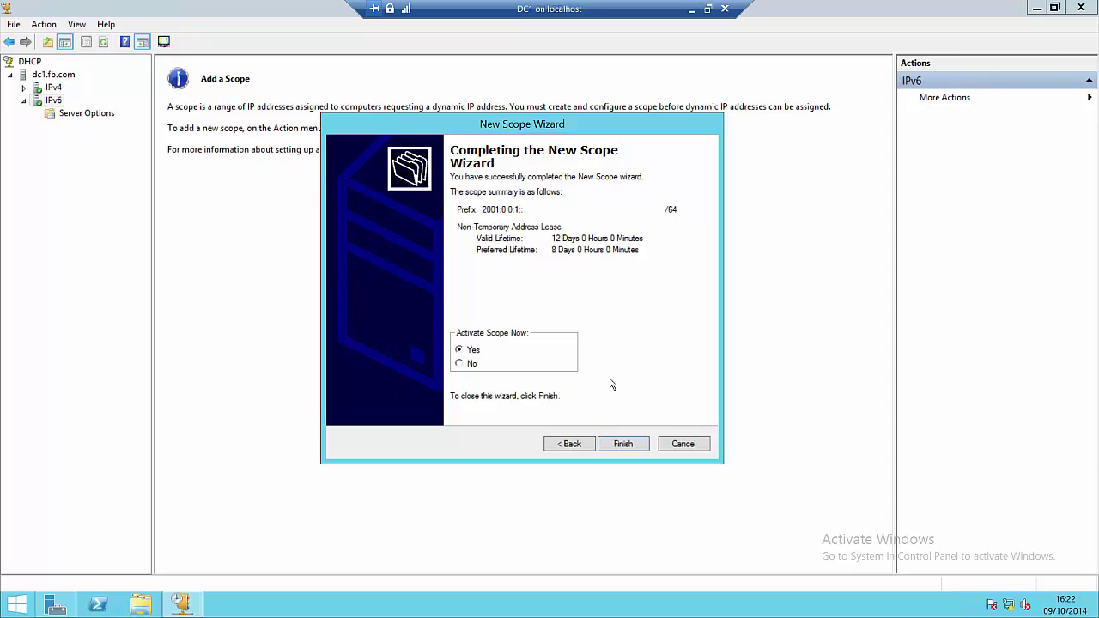
left_click(622, 444)
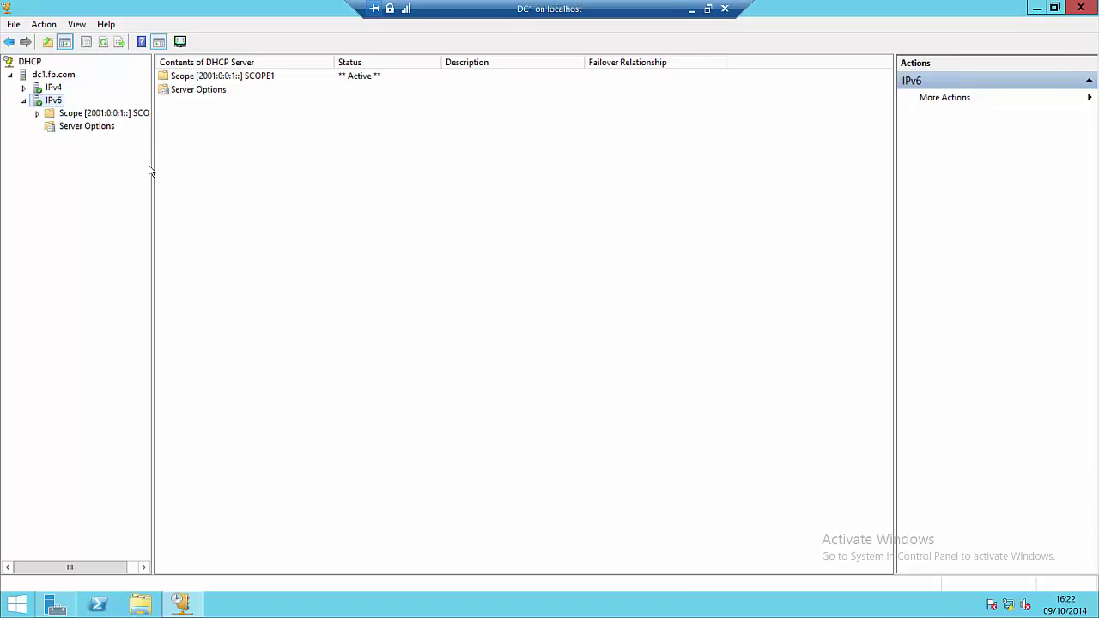
Expand SCOPE1 and view its Address Leases and Exclusions sections.
left_click(122, 118)
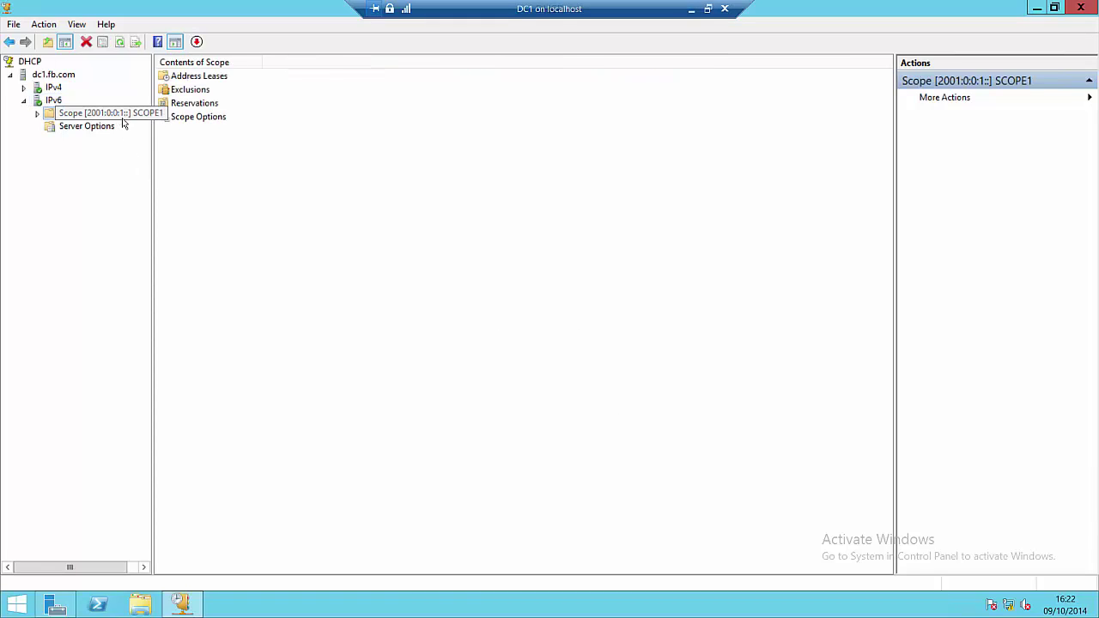
double_click(122, 118)
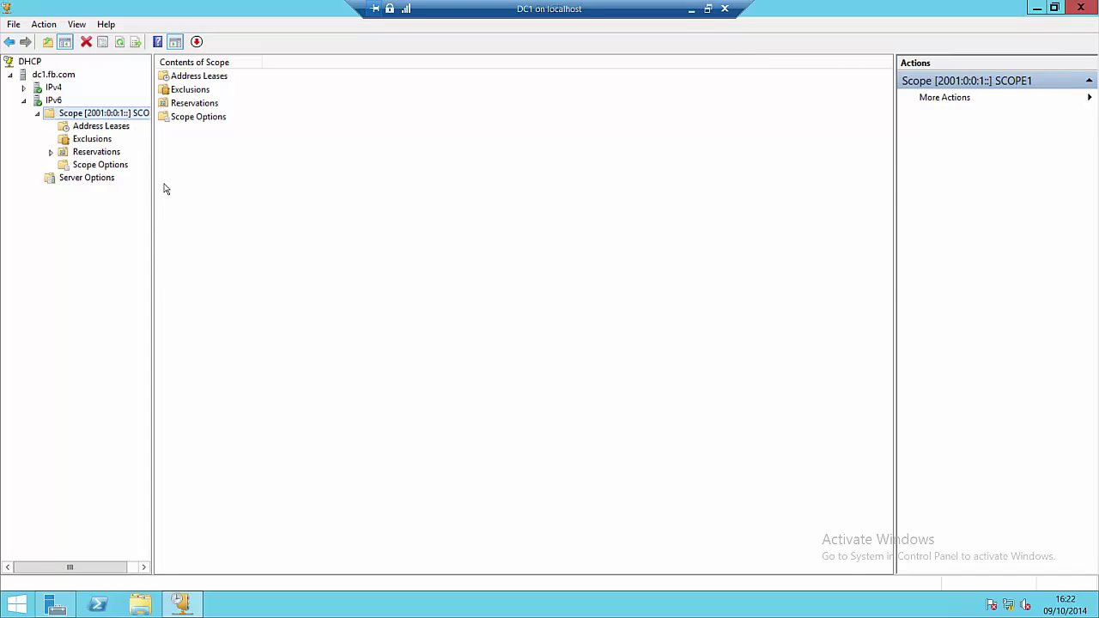
left_click(79, 129)
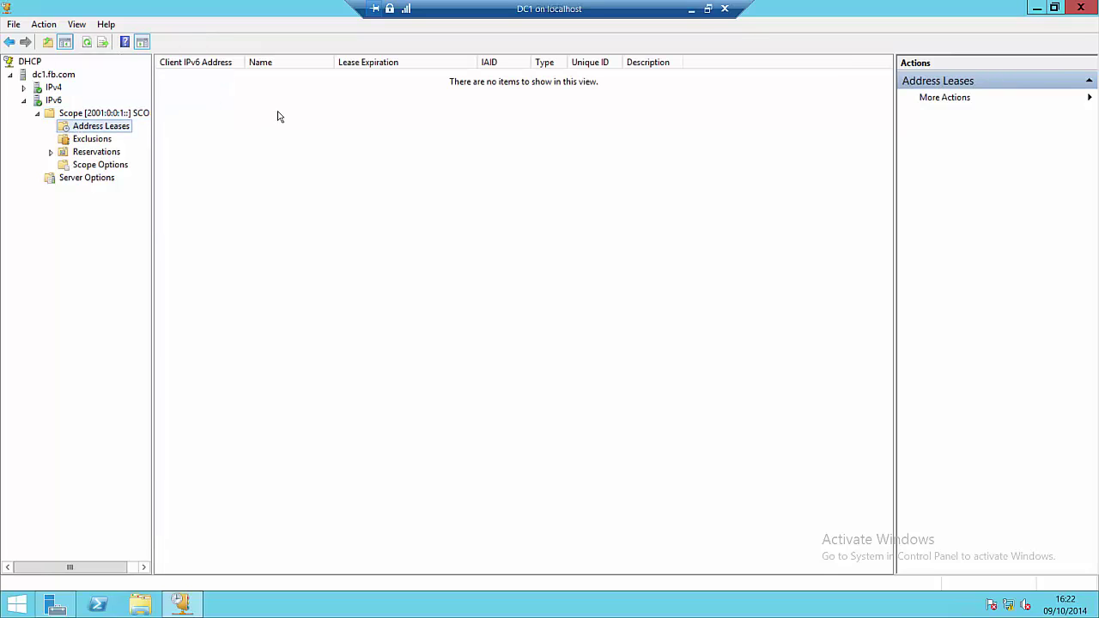
left_click(97, 140)
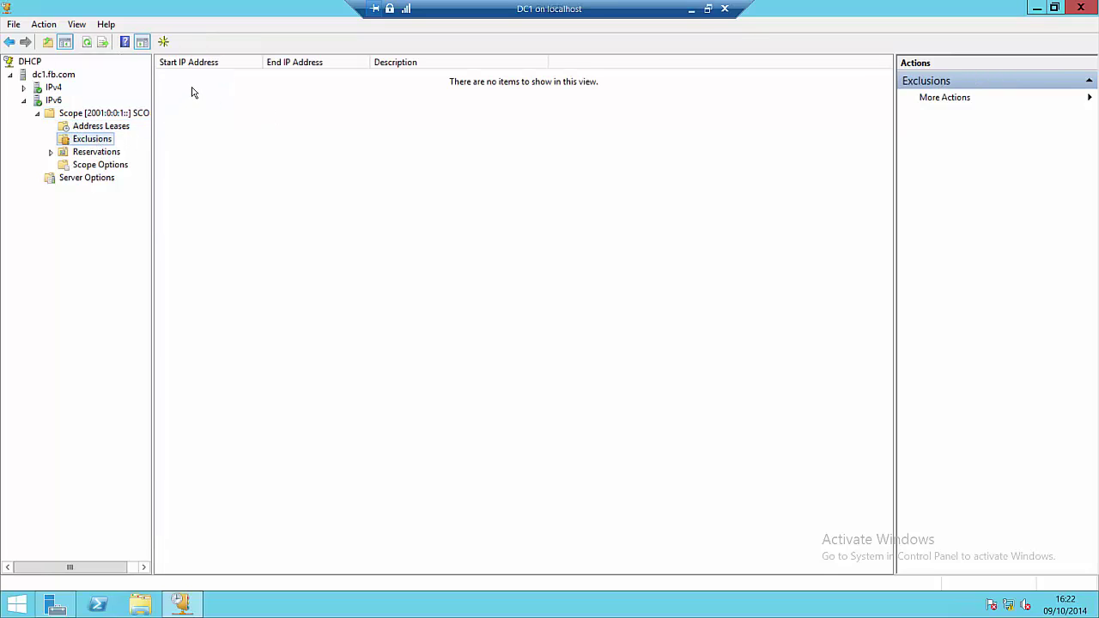
Open the Scope Options configuration dialog and cancel it without changes.
left_click(112, 170)
right_click(113, 171)
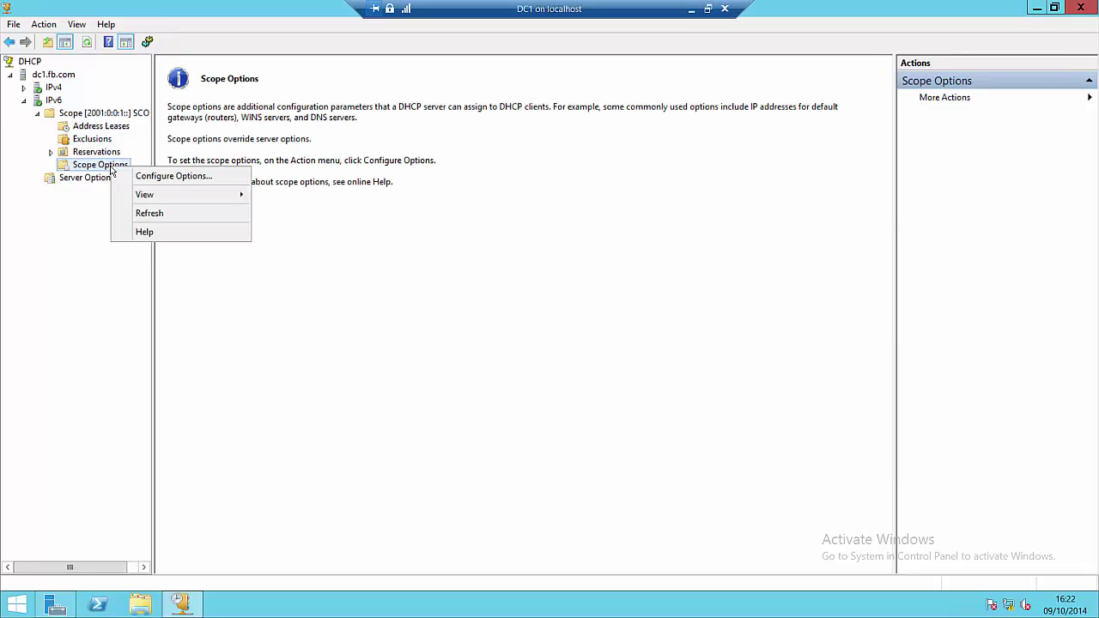
left_click(192, 178)
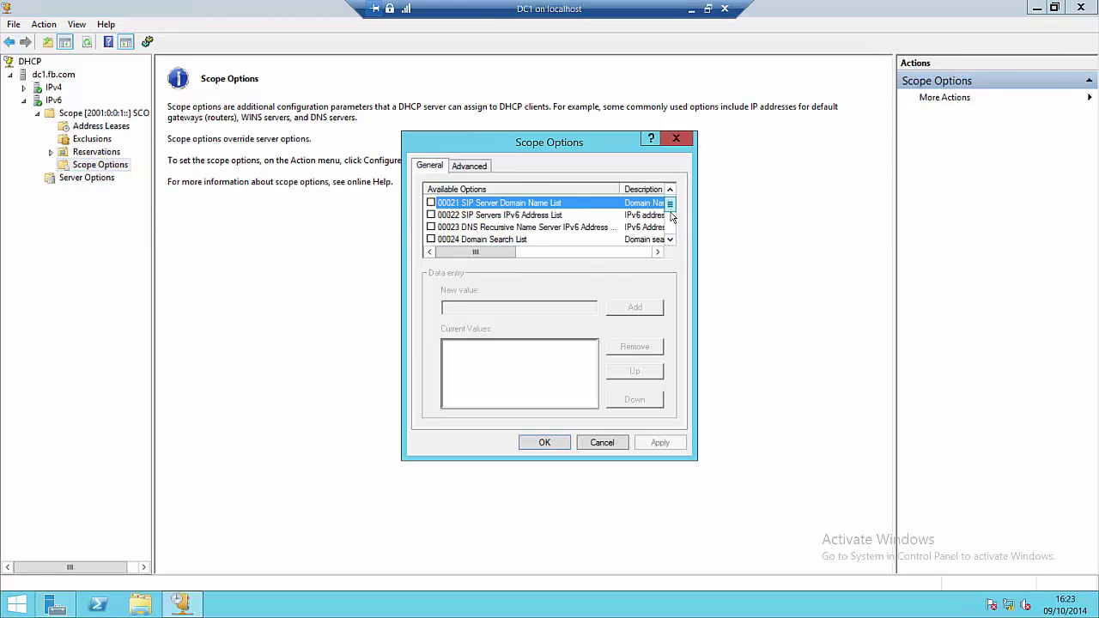
mouse_move(672, 205)
left_mouse_down()
mouse_move(674, 236)
mouse_move(669, 202)
left_mouse_up()
left_click(602, 443)
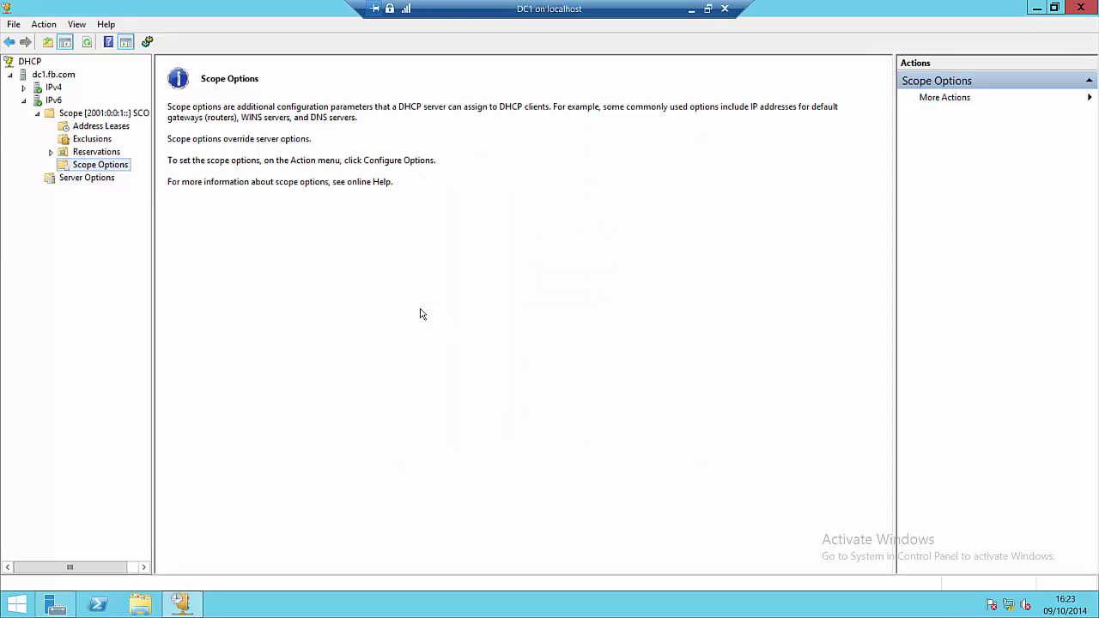
Select SCOPE1's Reservations node to show its information page.
left_click(117, 154)
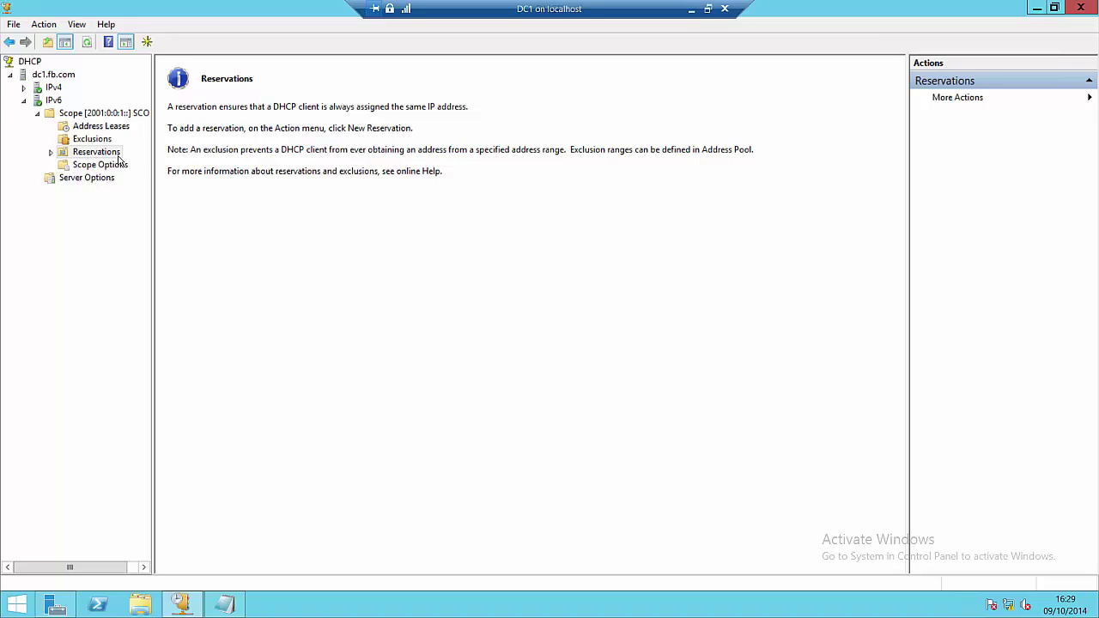
Resize and reposition the DHCP console so the Notepad notes stay visible beside it.
left_click(1055, 8)
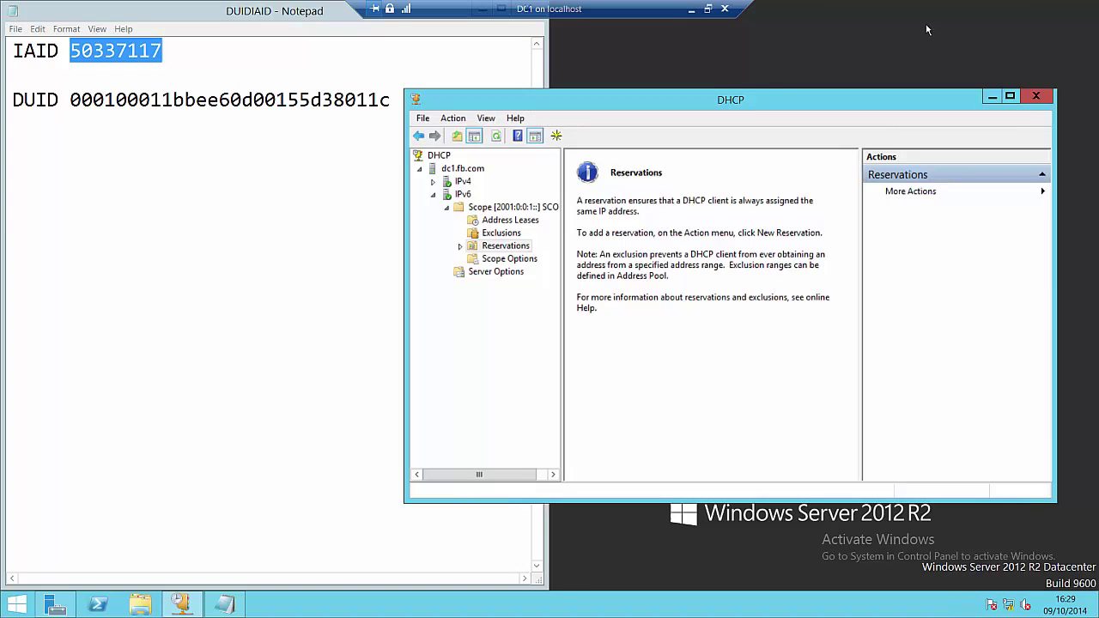
left_click_drag(709, 96, 710, 56)
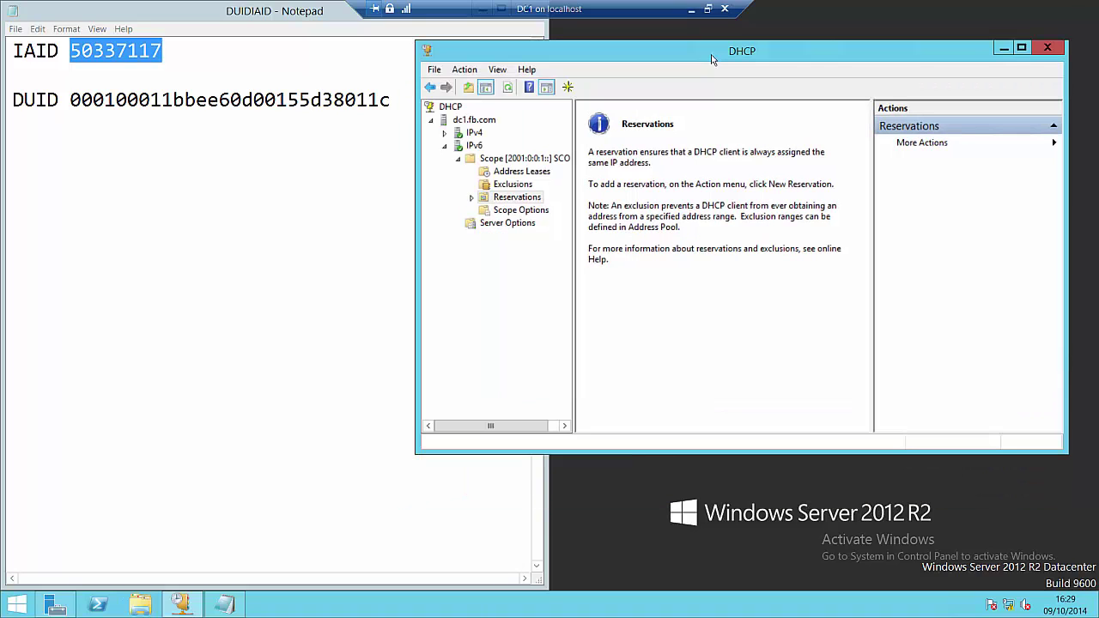
left_click_drag(1000, 453, 1012, 557)
left_click(220, 263)
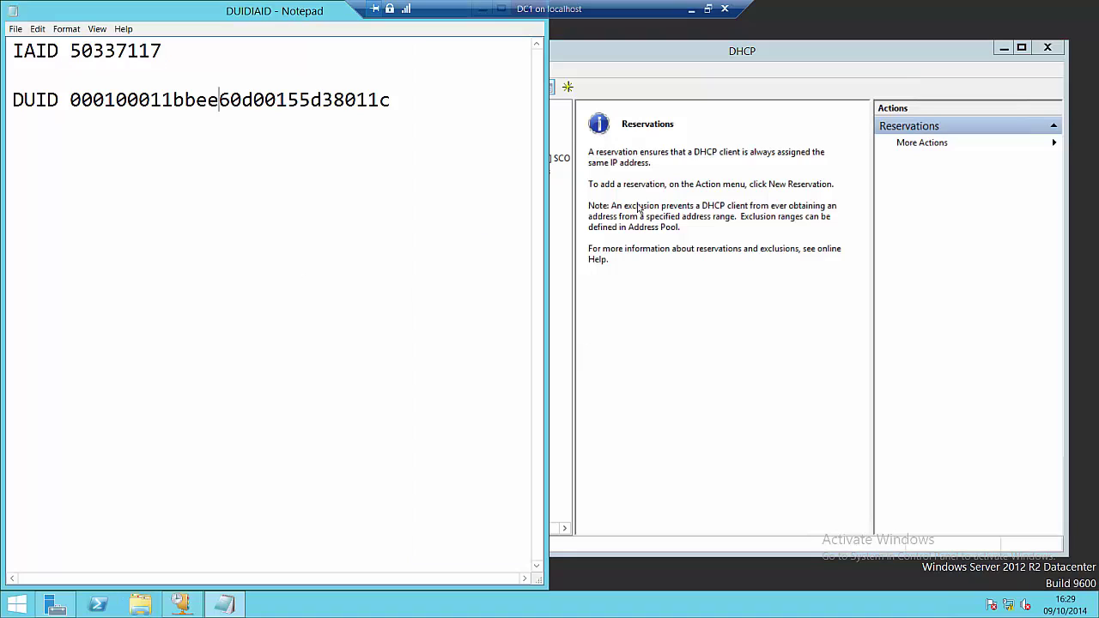
left_click(702, 62)
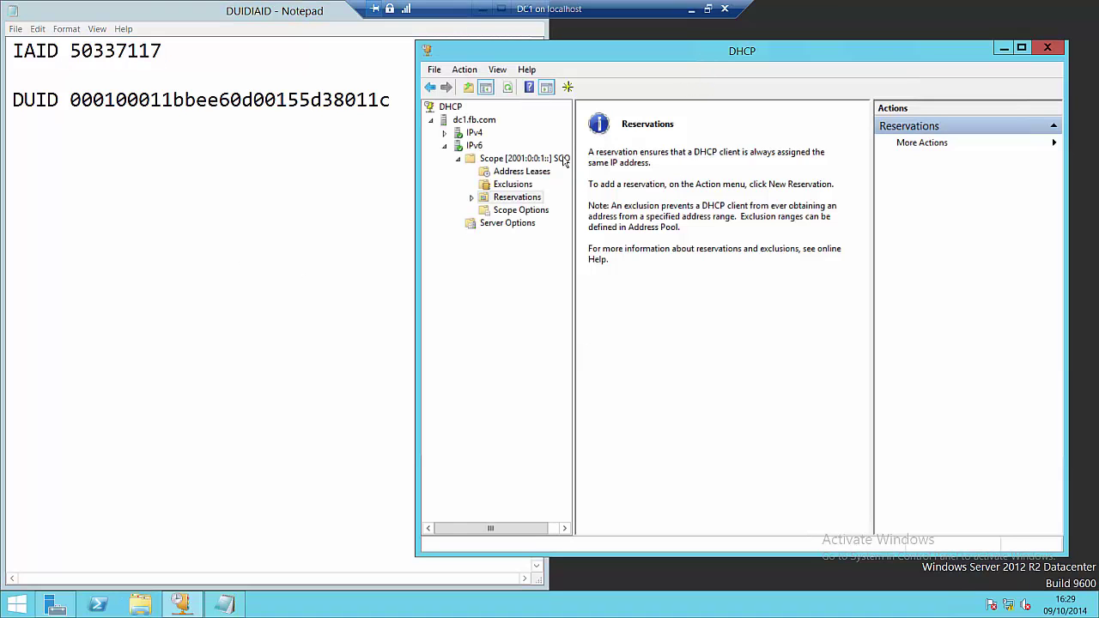
Start a new reservation named WKS1 with IPv6 address suffix :0021.
right_click(521, 198)
left_click(550, 207)
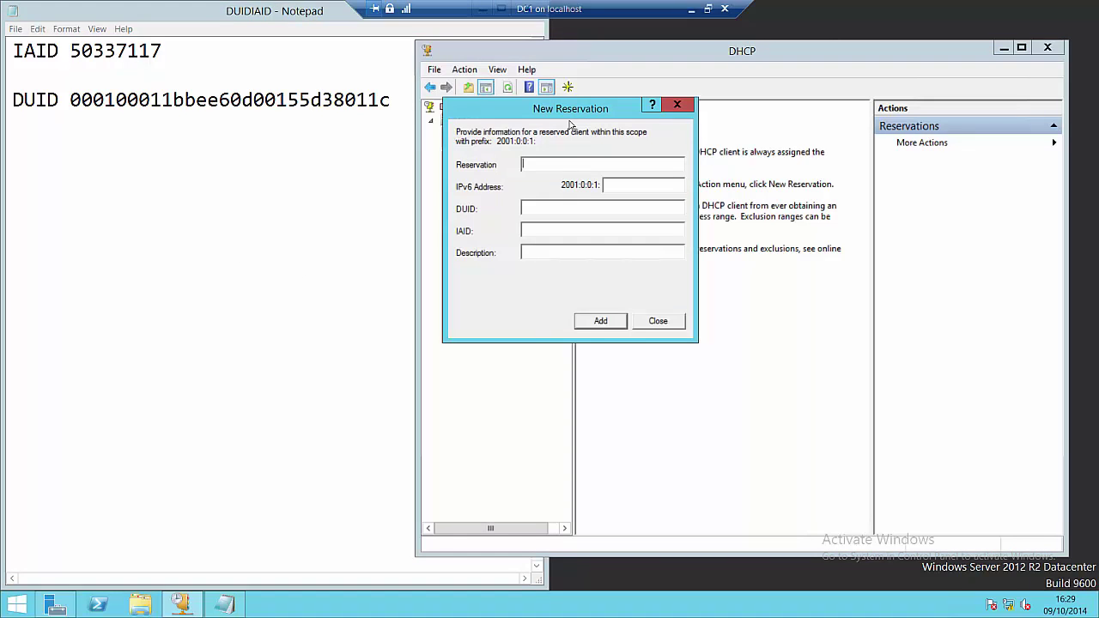
type("WKS1")
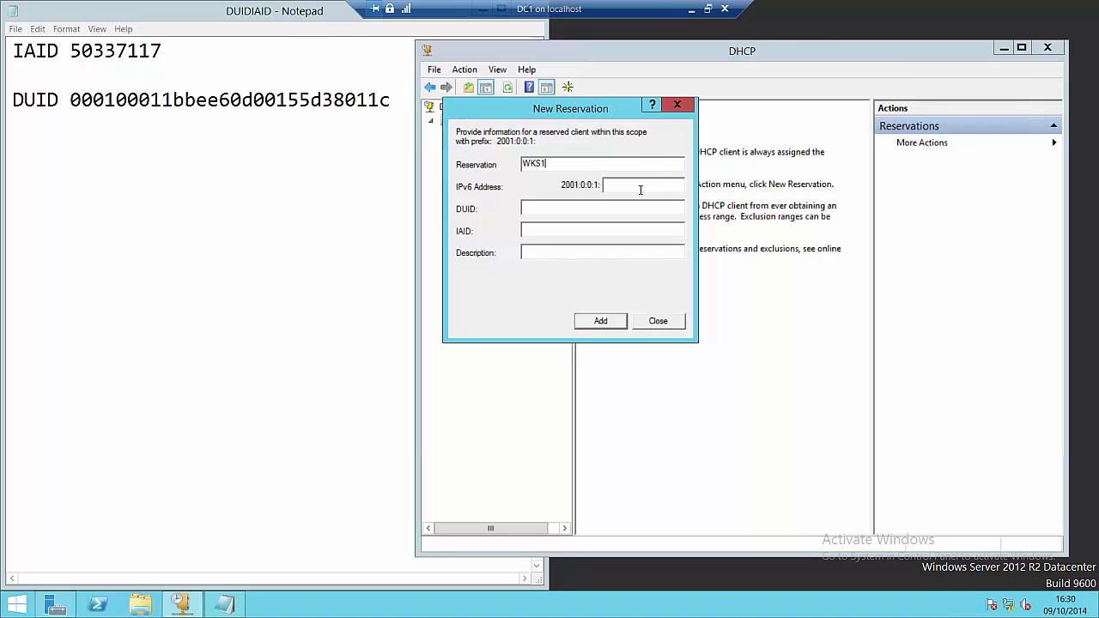
left_click(629, 187)
type(":0021")
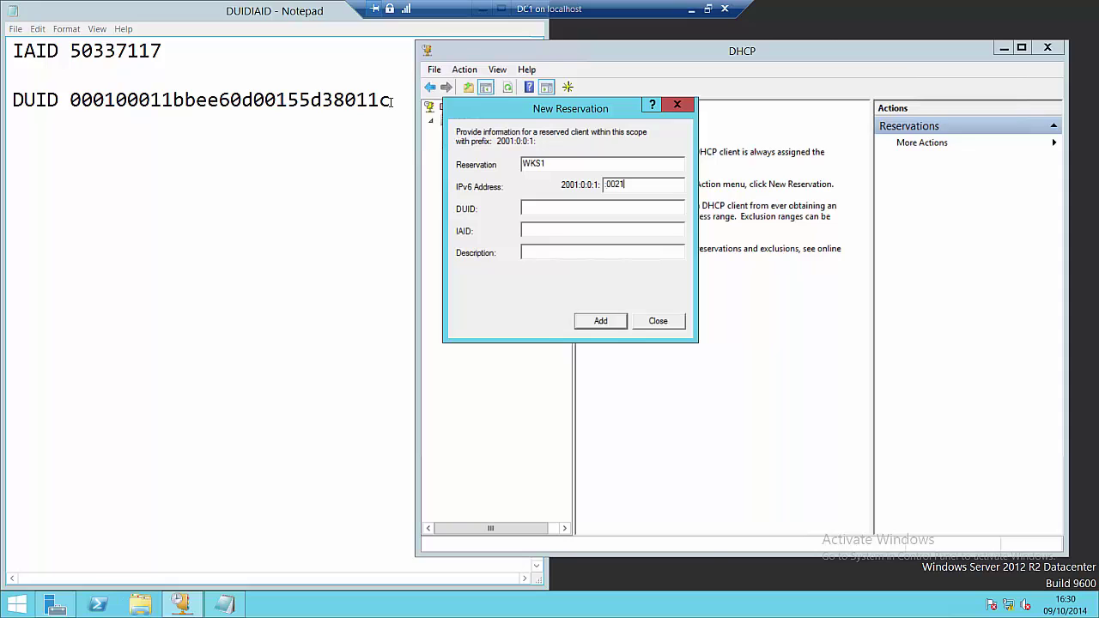
Copy the DUID from the Notepad notes into the reservation's DUID field.
left_click_drag(389, 100, 75, 103)
right_click(89, 100)
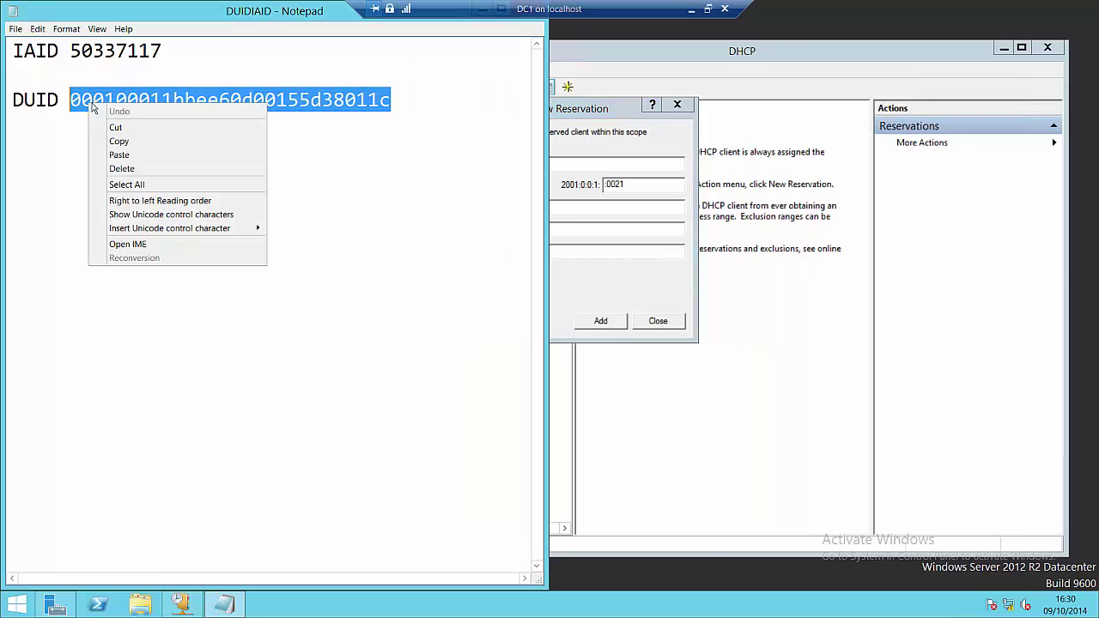
left_click(168, 145)
left_click(558, 123)
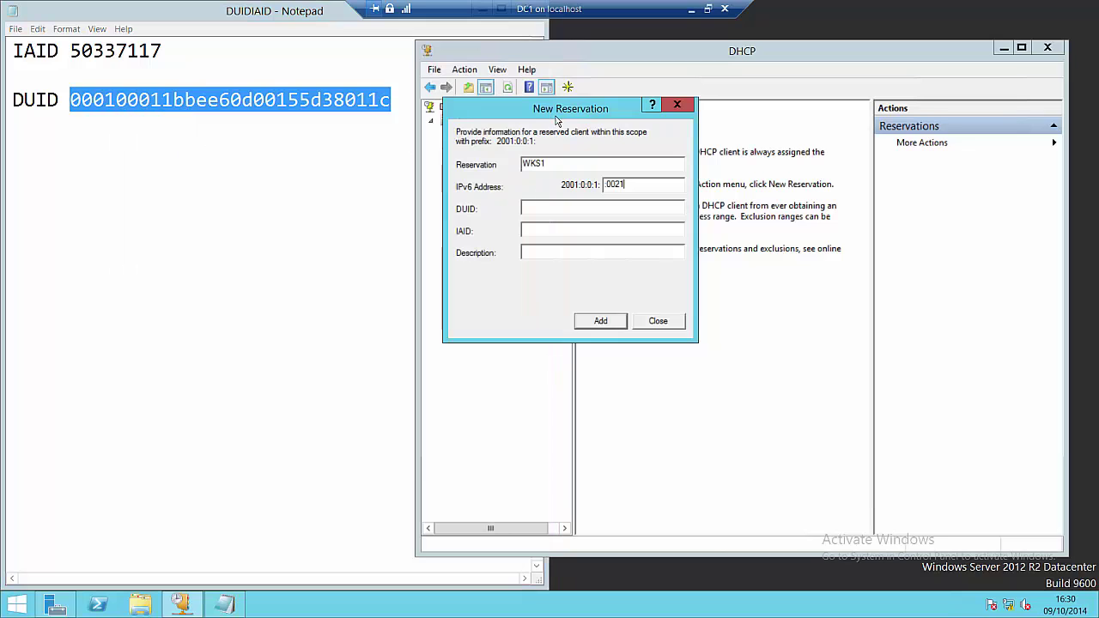
right_click(536, 206)
left_click(574, 269)
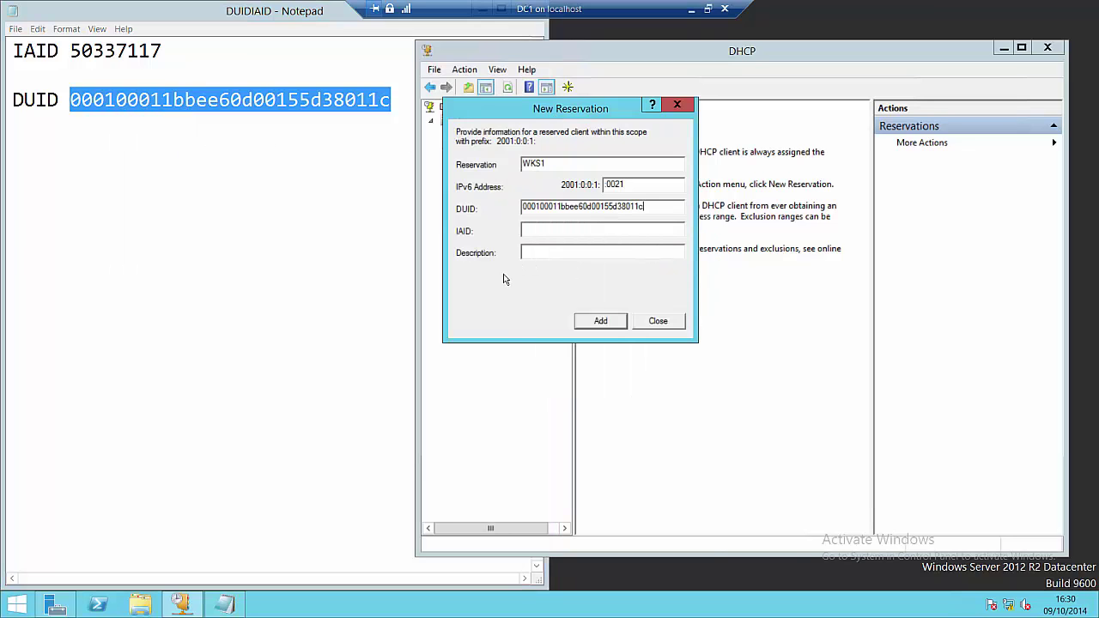
Copy the IAID from the notes into the IAID field and add the WKS1 reservation.
left_click_drag(165, 50, 72, 52)
right_click(76, 53)
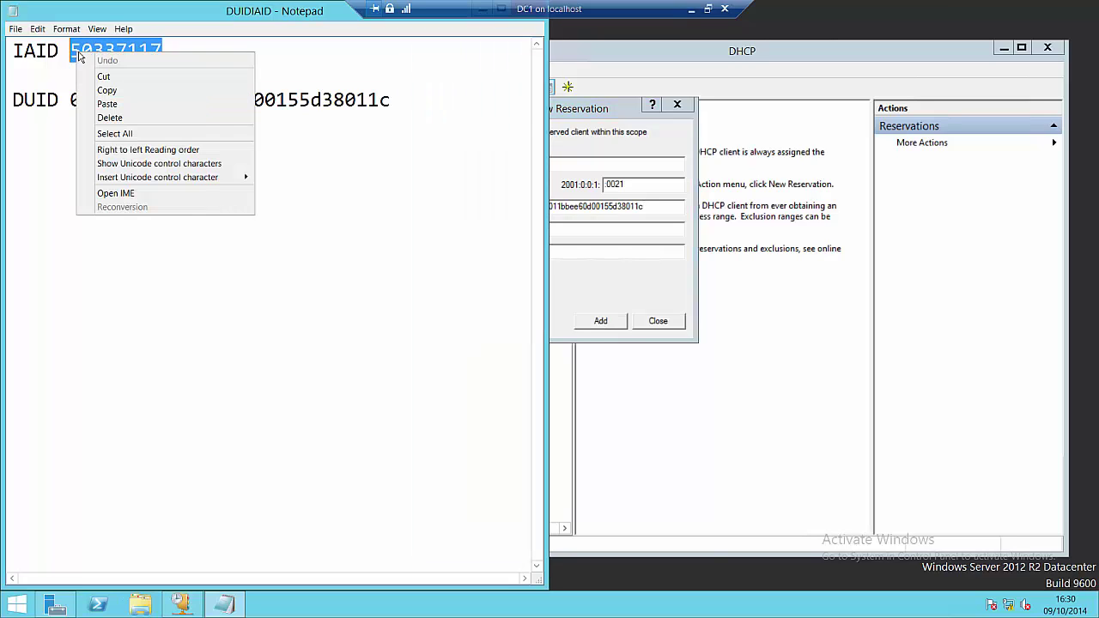
left_click(107, 91)
left_click(554, 232)
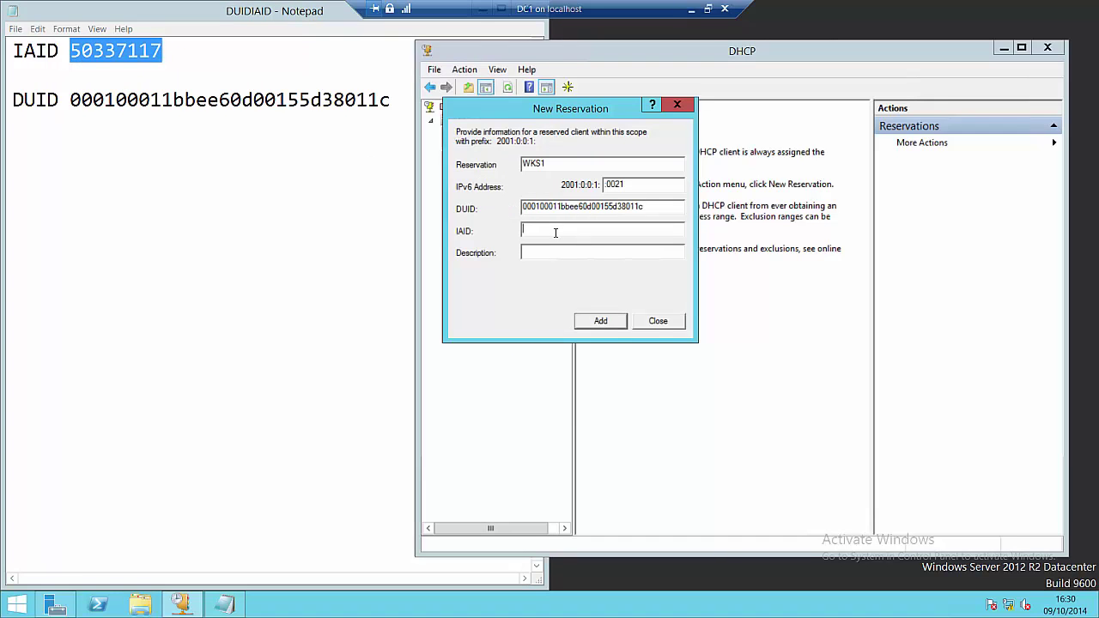
right_click(557, 232)
left_click(589, 292)
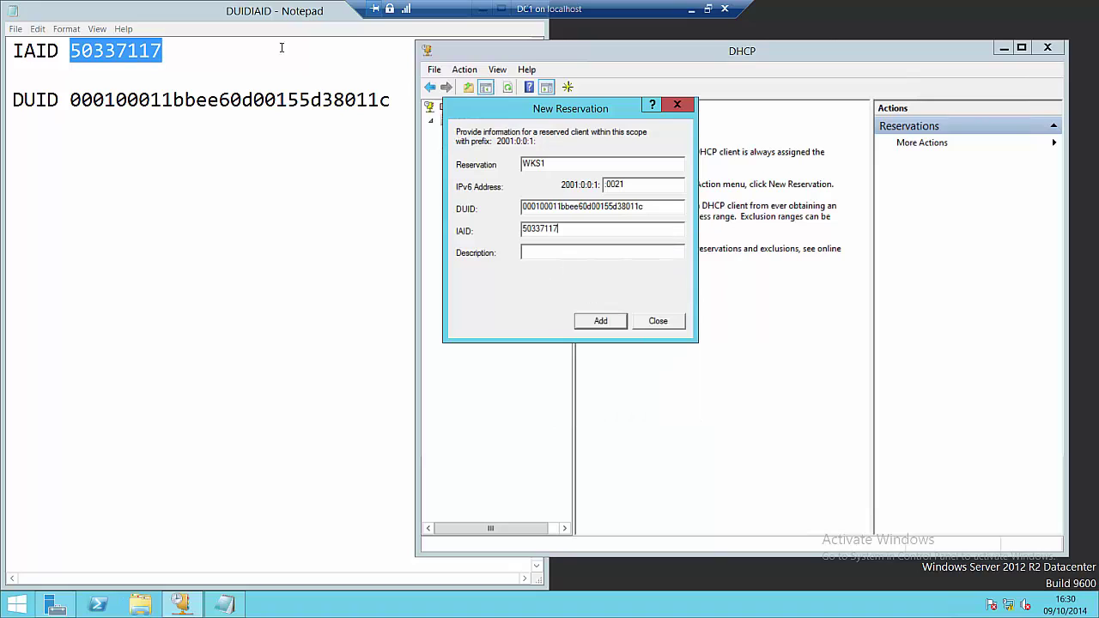
left_click(601, 321)
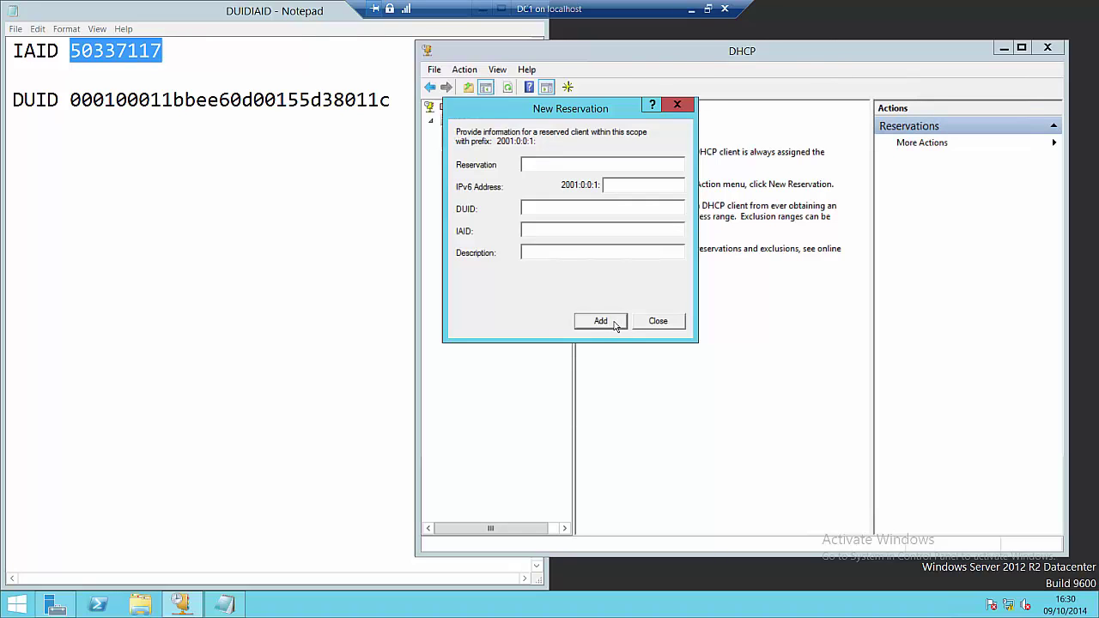
Close the New Reservation dialog, select WKS1, and widen the tree pane to reveal SCOPE1.
left_click(657, 321)
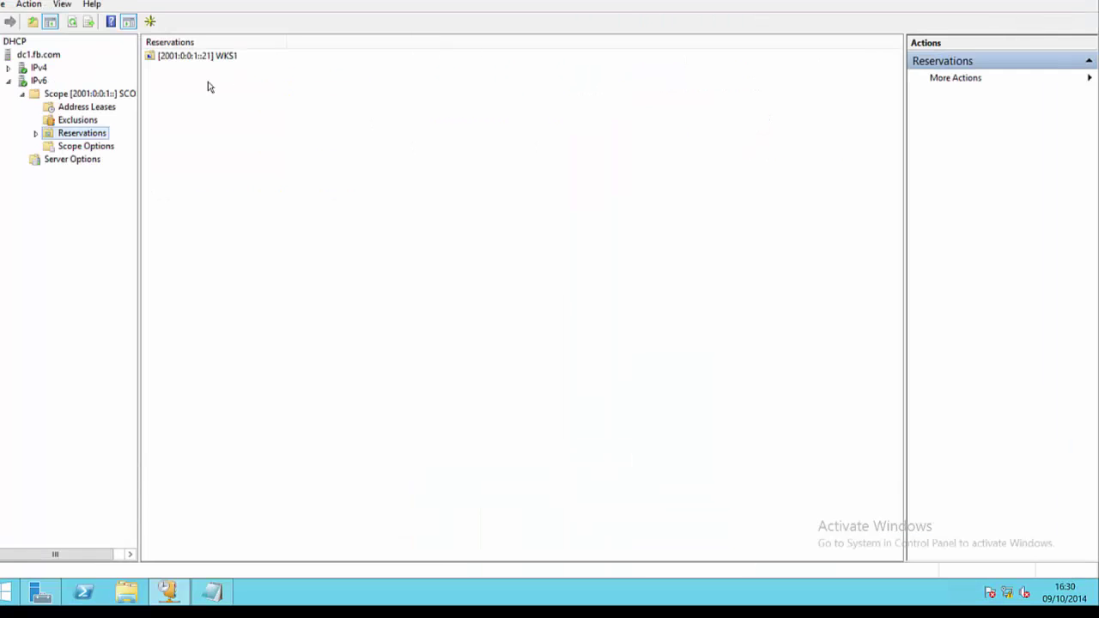
left_click(163, 56)
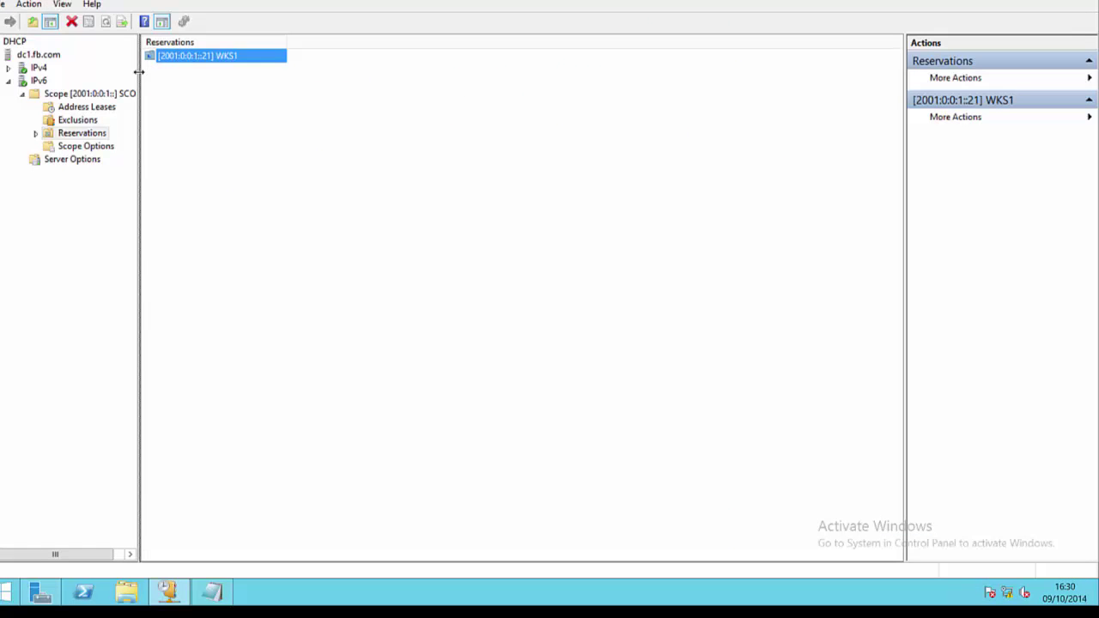
left_click_drag(138, 72, 155, 76)
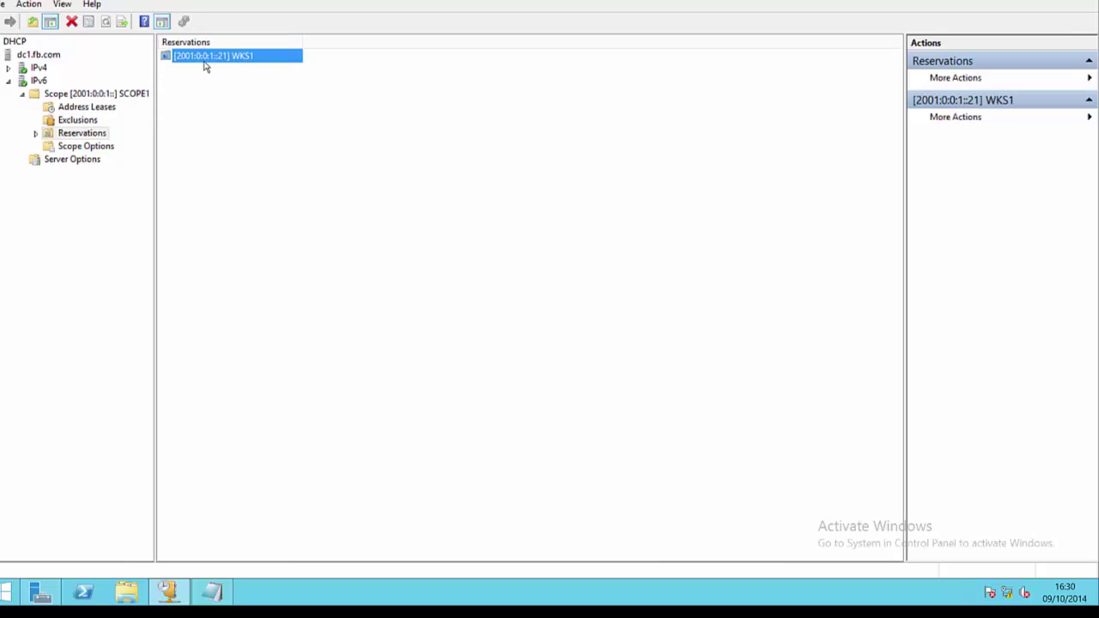